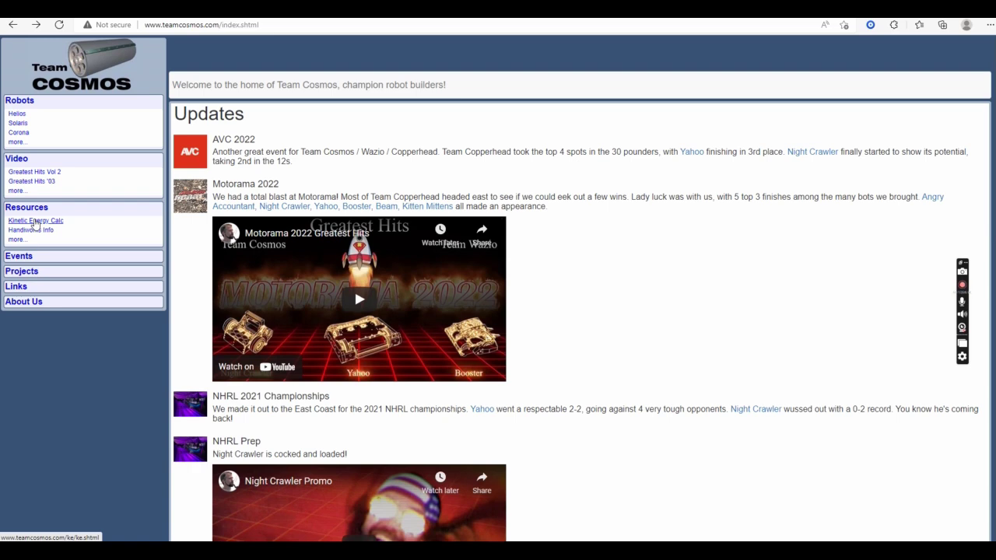
Step: Open the Kinetic Energy Calc page from the Resources sidebar
click(34, 221)
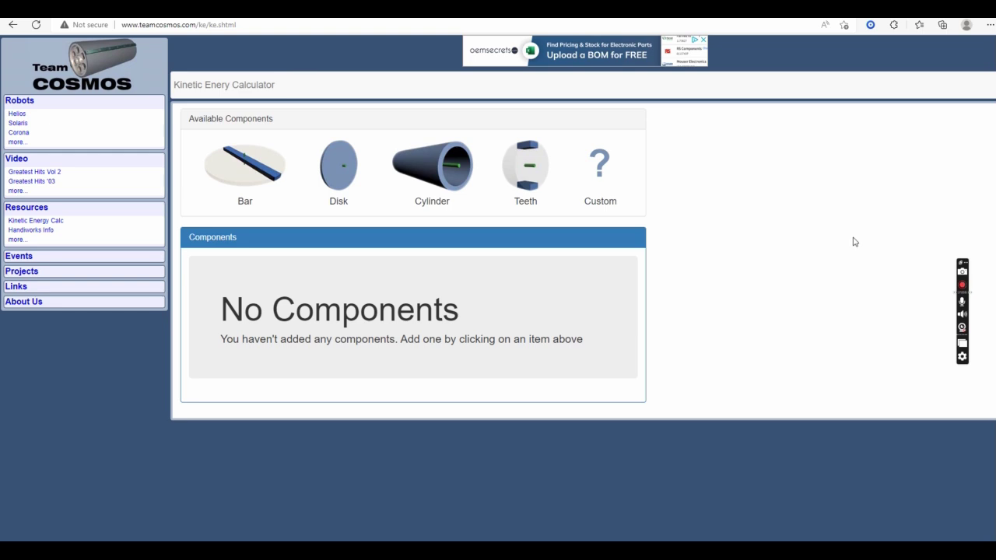
Step: Add a steel bar with length 36, width 7 and thickness 1
click(234, 181)
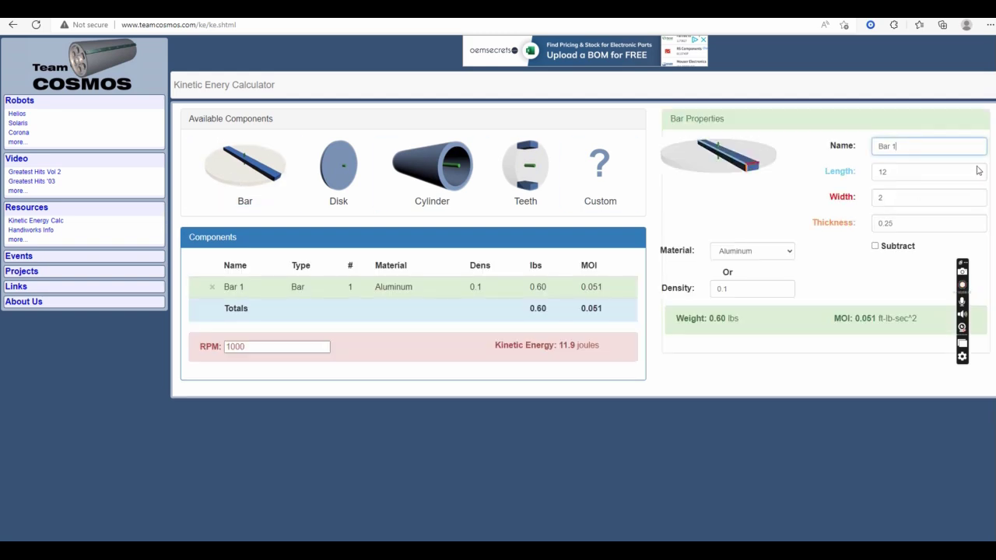
double_click(906, 173)
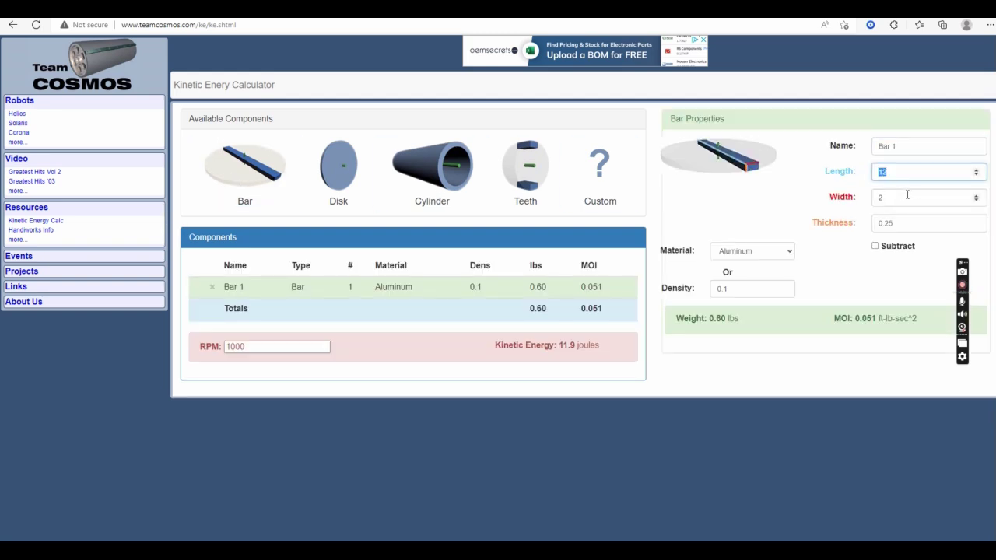
text(36)
key(Tab)
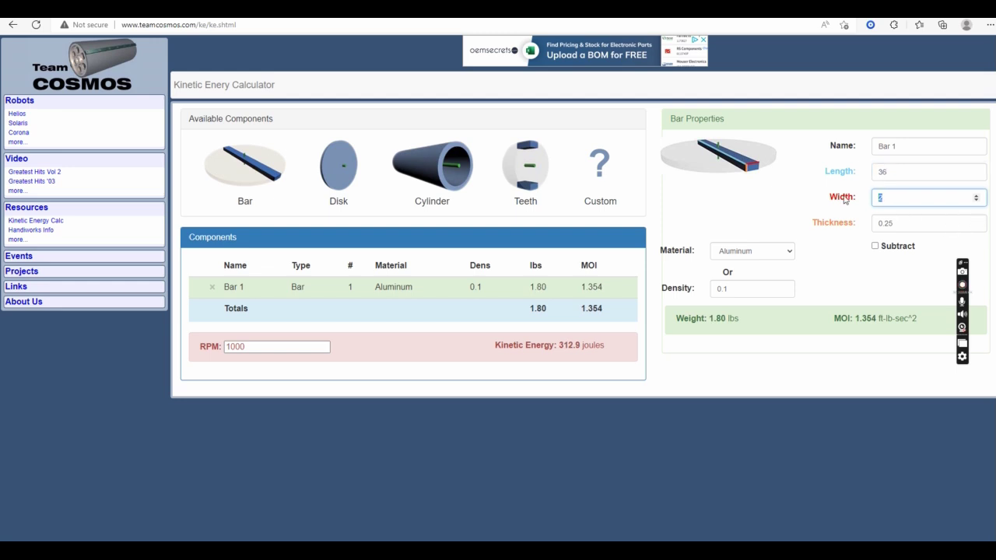
text(7)
key(Tab)
text(1)
click(790, 251)
click(737, 304)
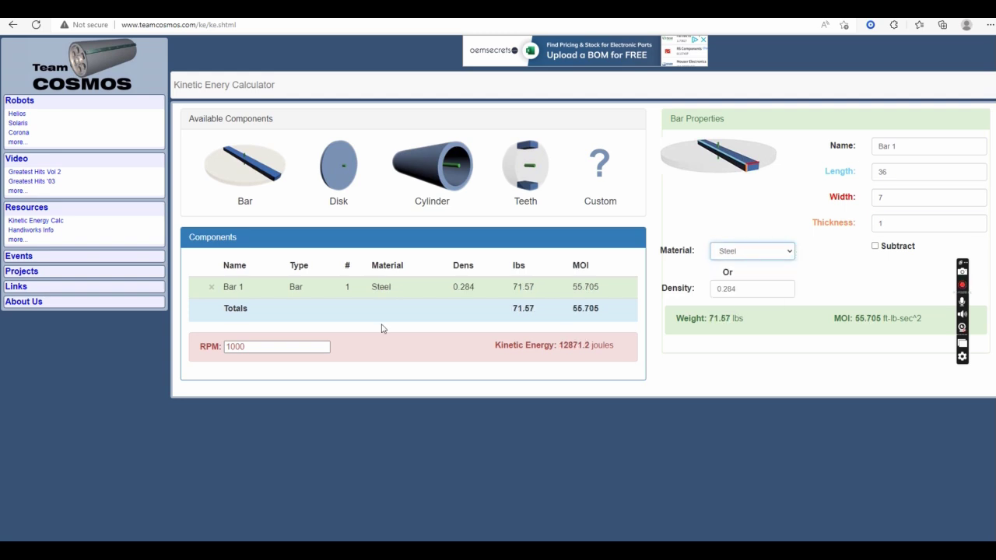
Step: Change the speed from 1000 to 2500 RPM
click(222, 348)
key(ctrl+a)
text(2500)
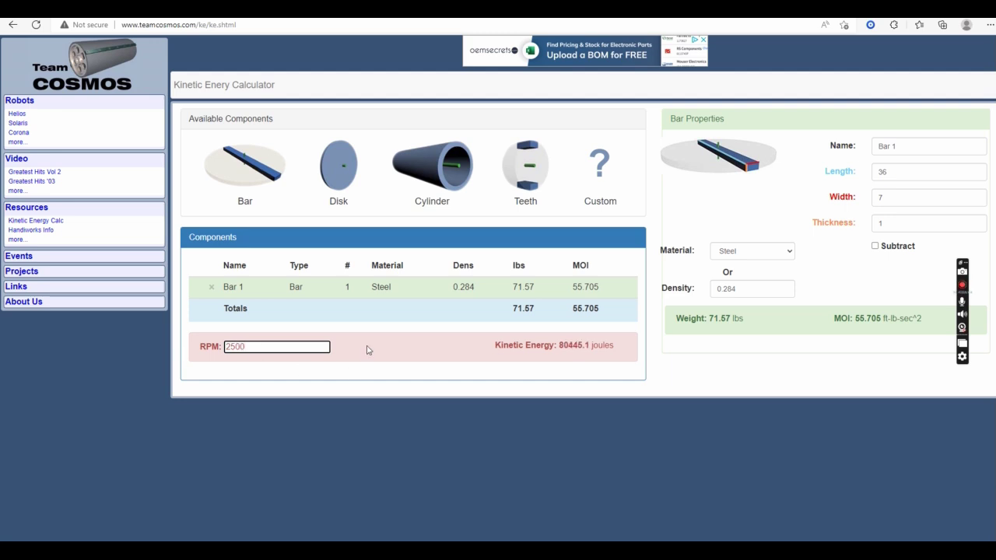
click(368, 350)
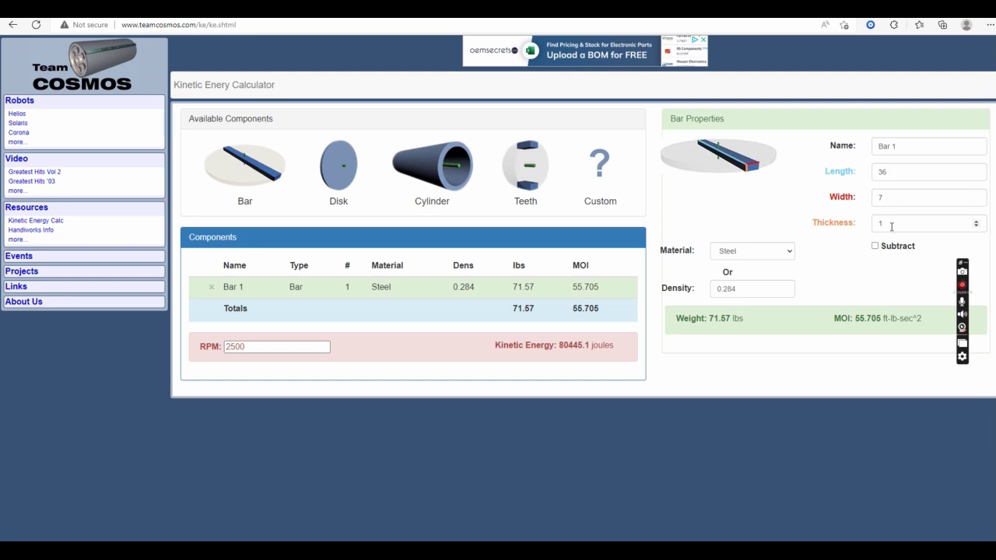
drag(890, 223, 849, 232)
Step: Change Bar 1 to thickness 2 and aluminum material
text(2)
click(790, 252)
click(755, 286)
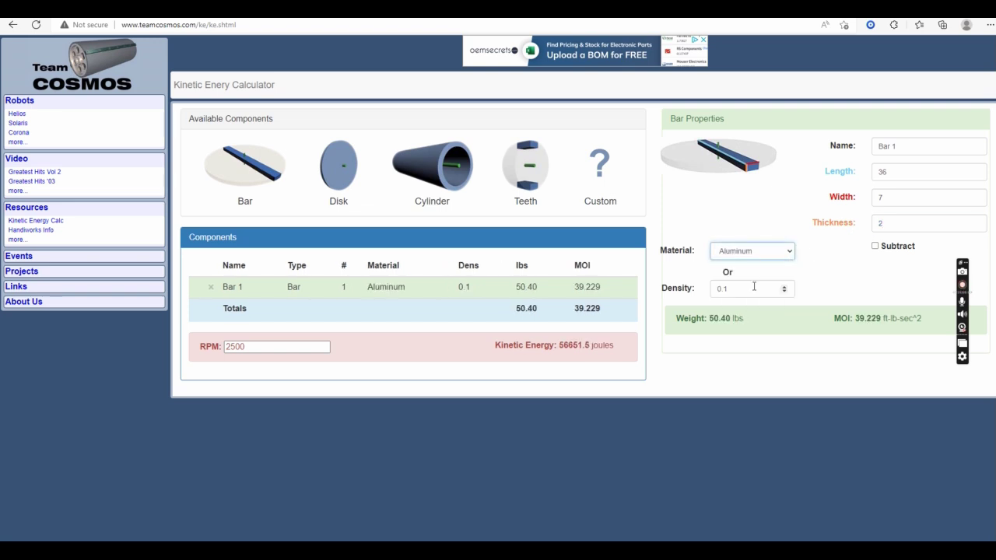
Step: Add a teeth component with length 6, width 3 and thickness 2
click(531, 187)
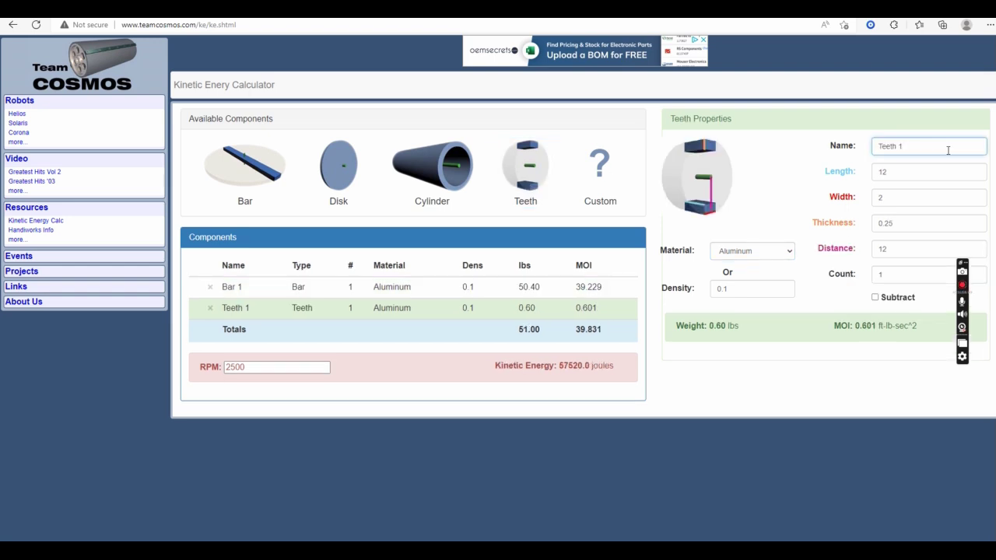
key(Tab)
text(6)
key(Tab)
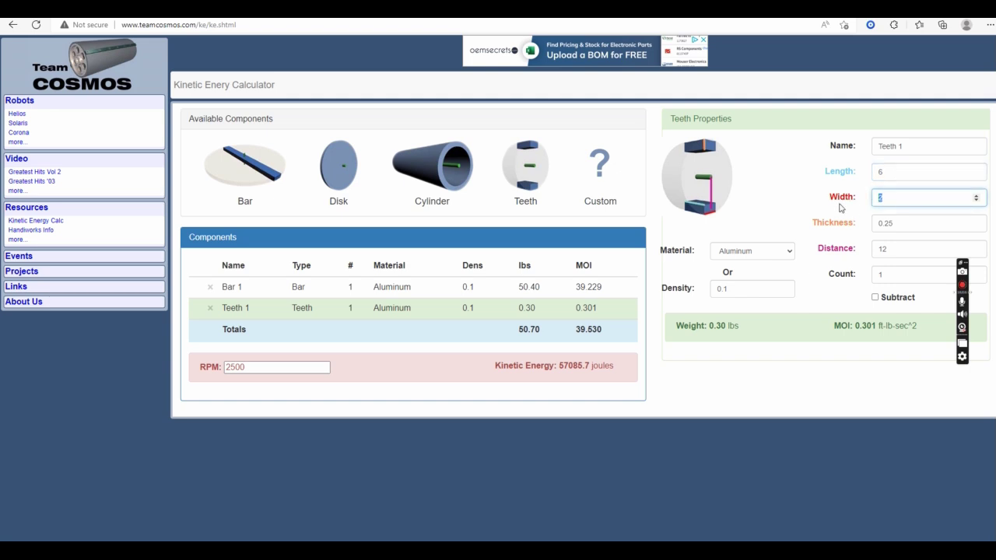
text(3)
key(Tab)
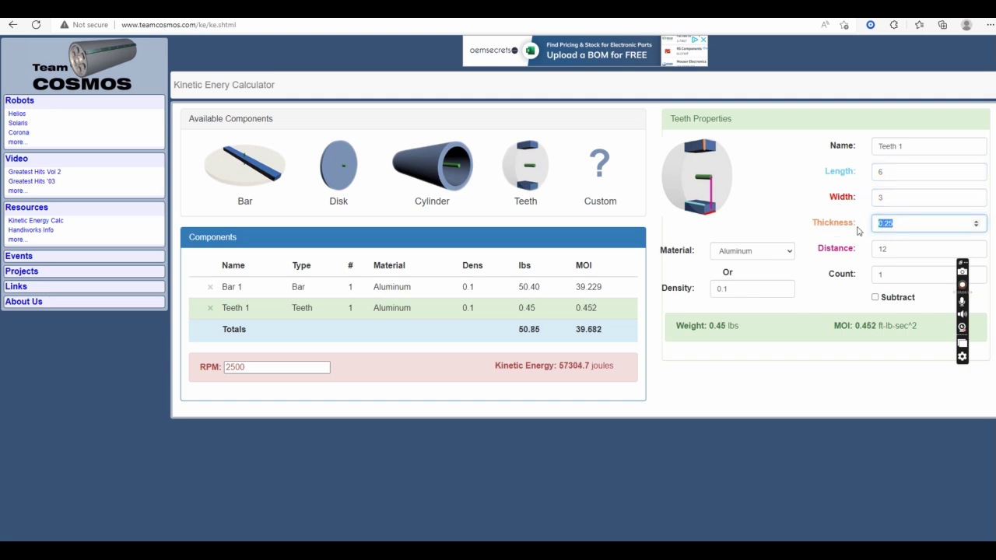
text(2)
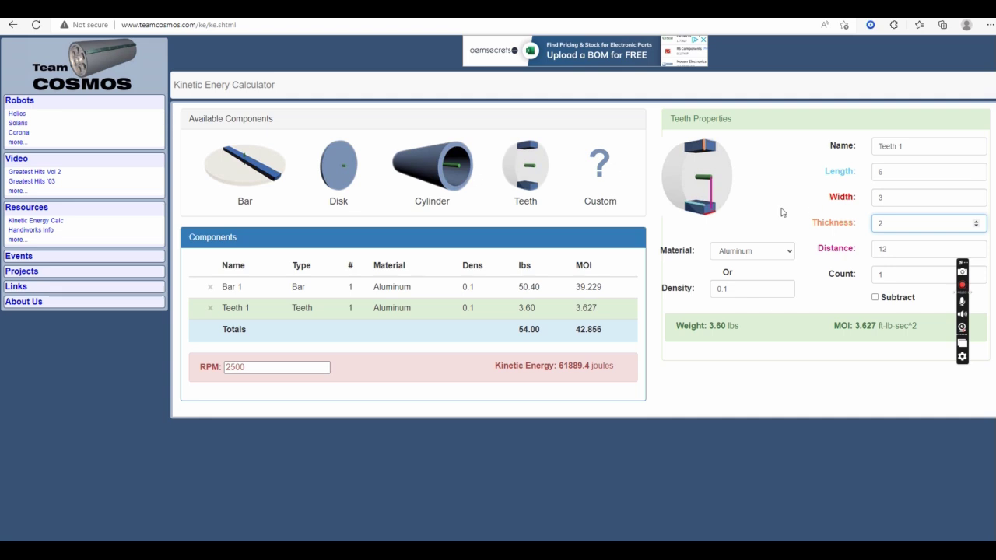
Step: Set the teeth distance to 15, count to 2, and material to steel
click(898, 251)
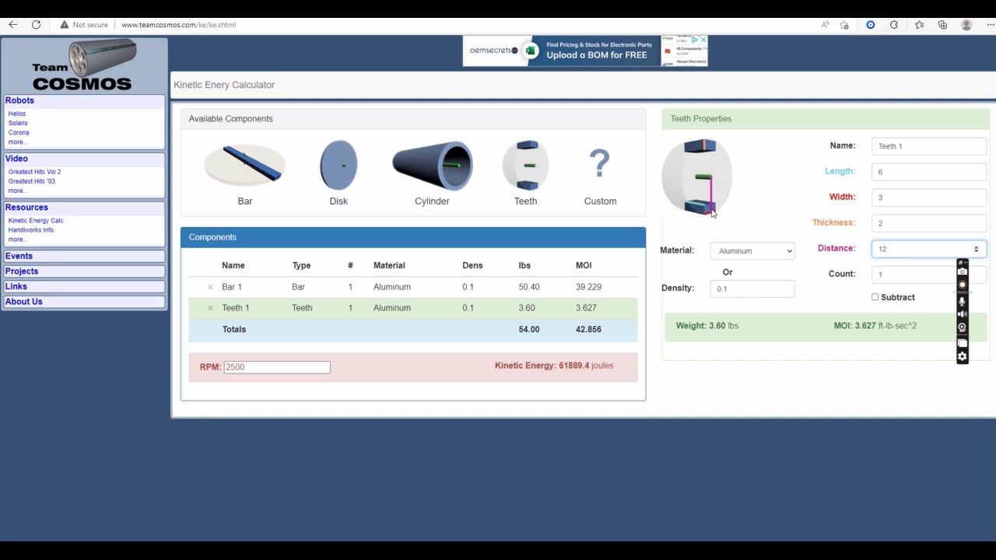
drag(895, 249, 872, 250)
text(15)
key(Tab)
text(2)
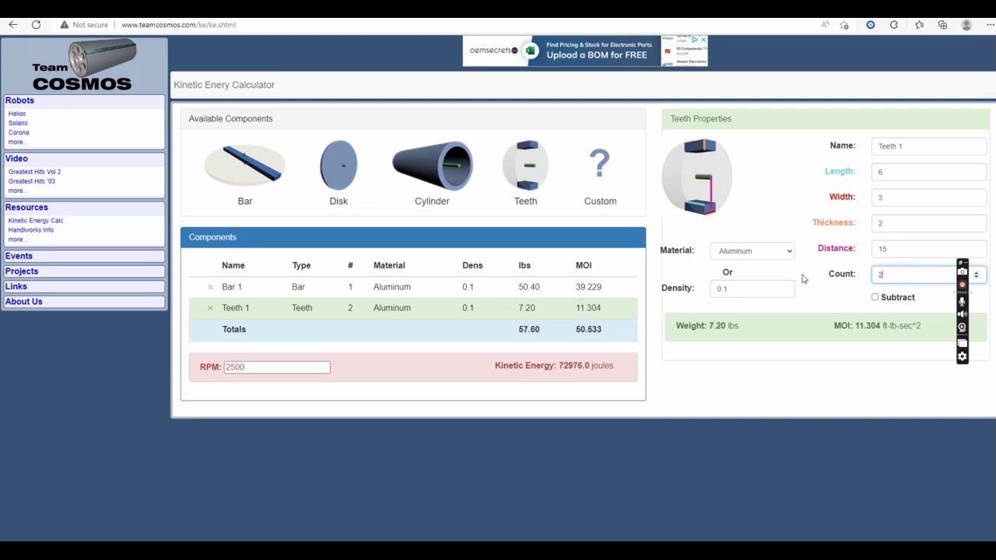
click(791, 252)
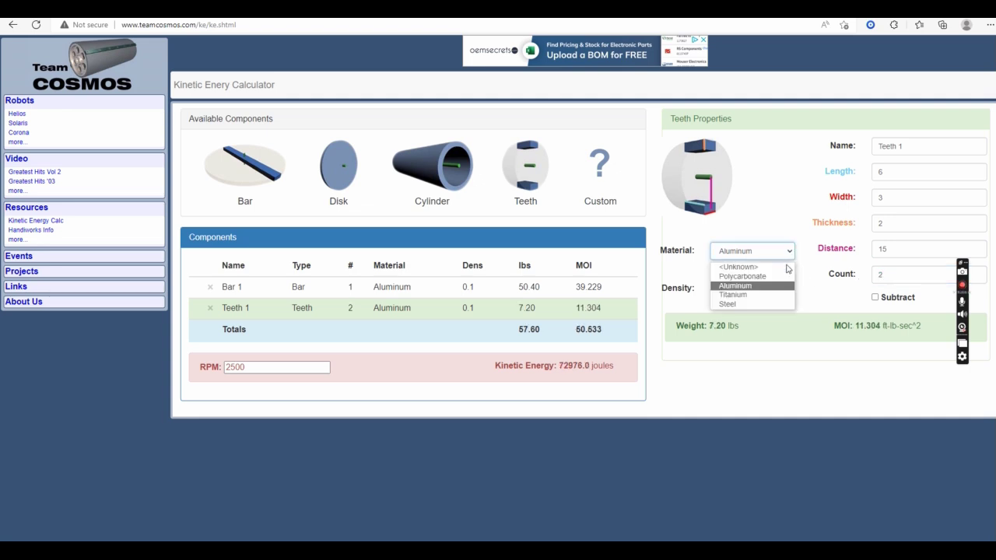
click(748, 304)
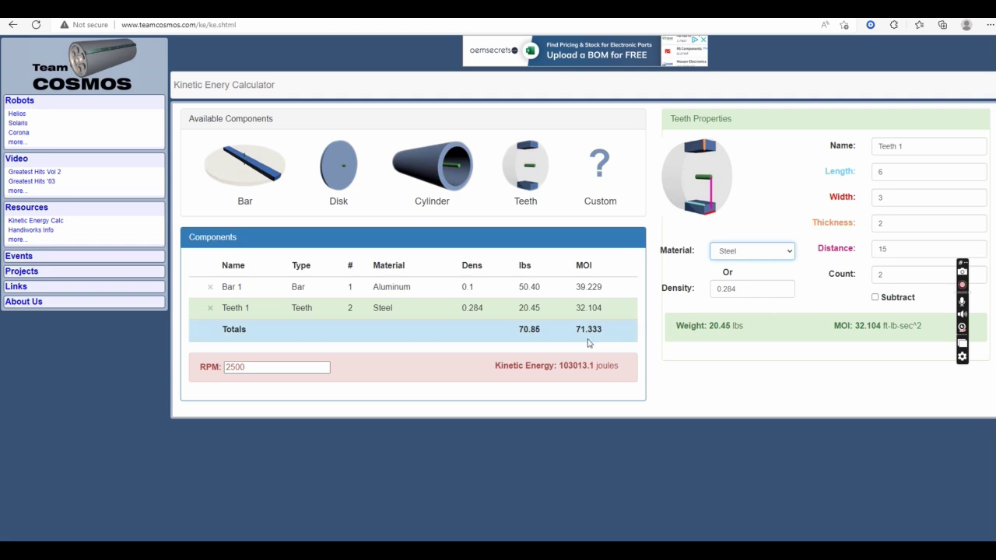